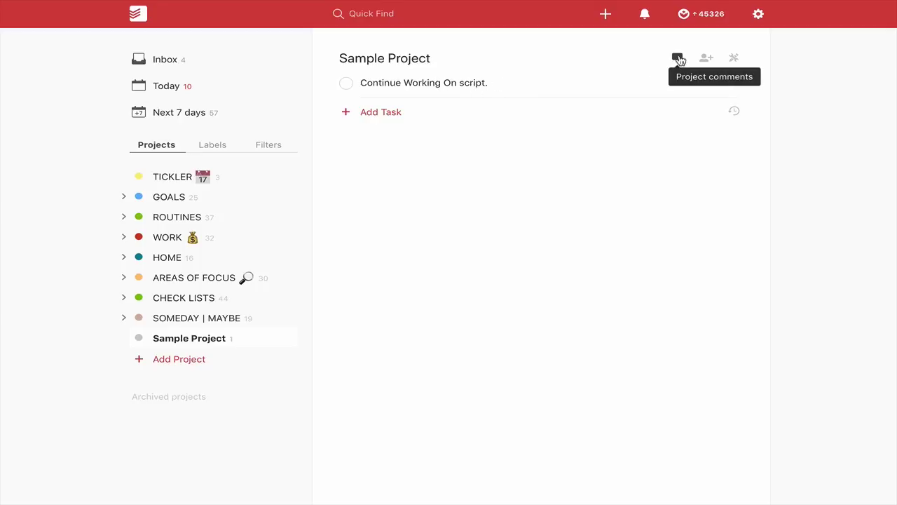
Open the Continue Working On script task's comments and show the Computer, Dropbox and Google Drive attachment sources
left_click(678, 58)
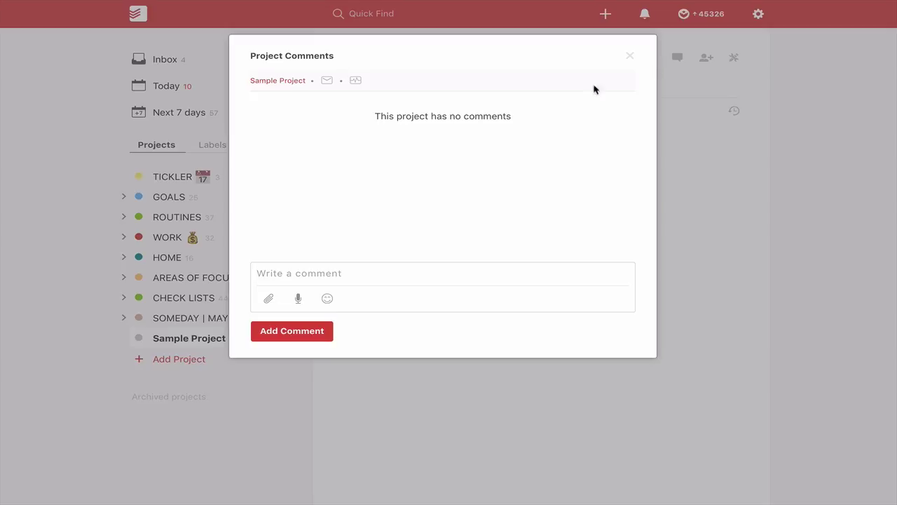
left_click(632, 57)
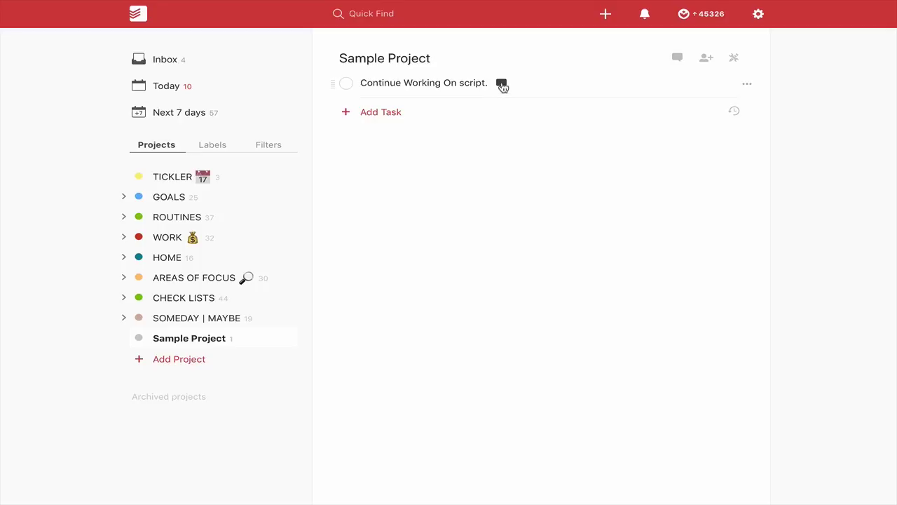
left_click(501, 86)
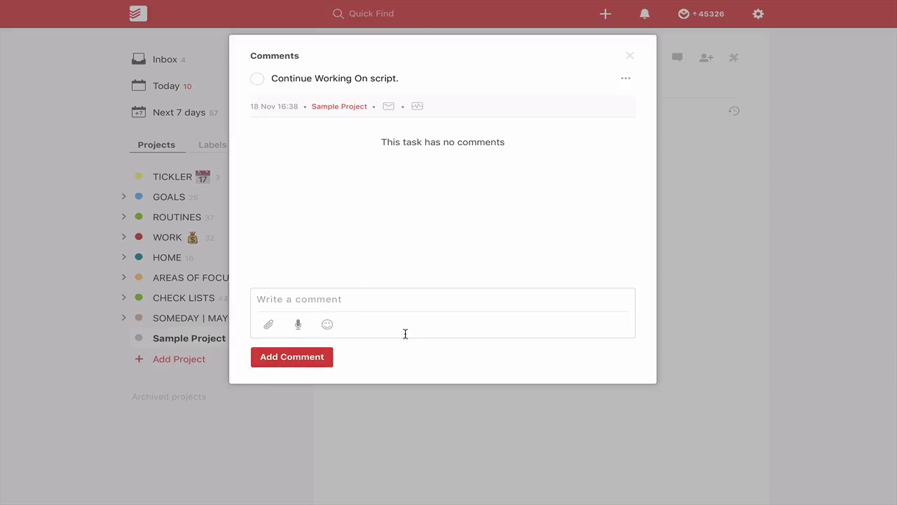
left_click(270, 325)
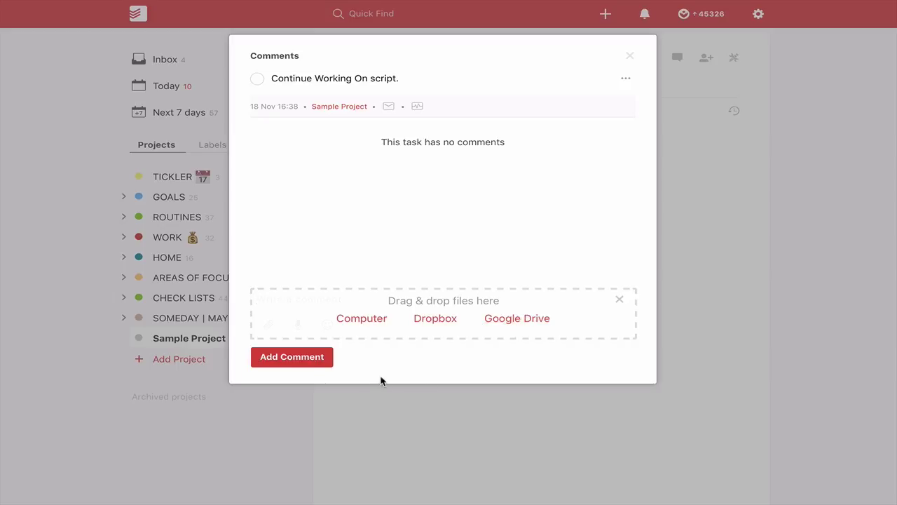
Drag the parrot Screen Shot from the desktop into the task comment and post it
key("ctrl+Left")
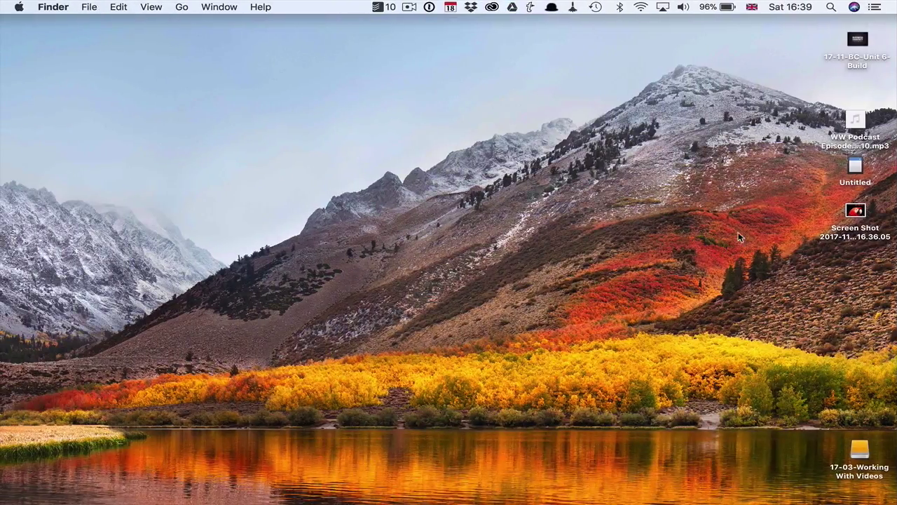
left_click_drag(854, 213, 547, 321)
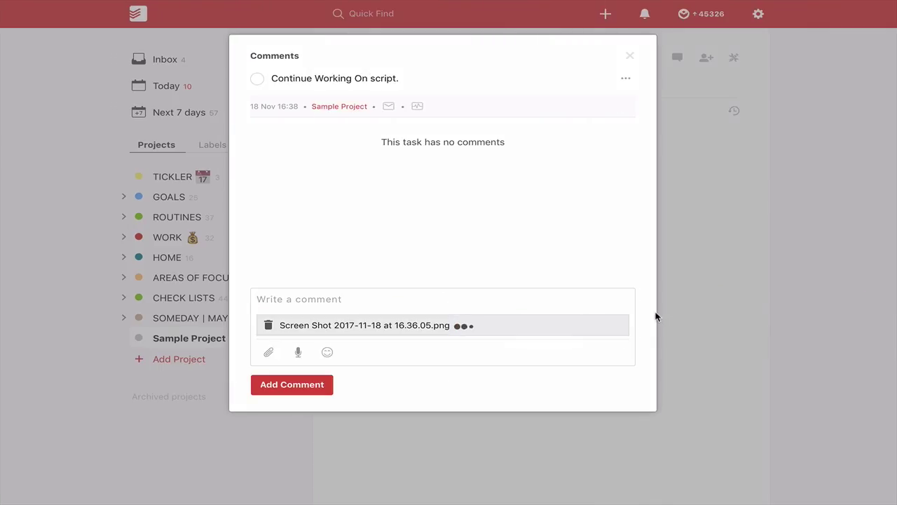
left_click(272, 384)
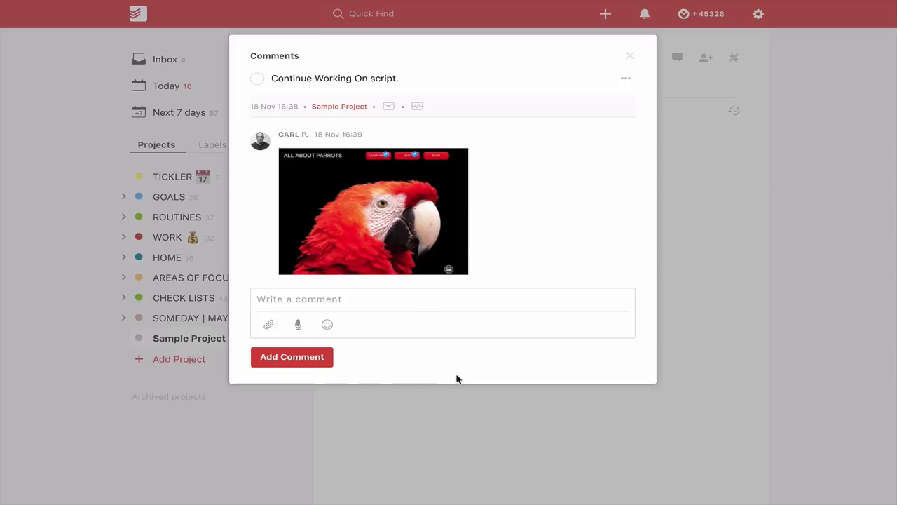
left_click(270, 326)
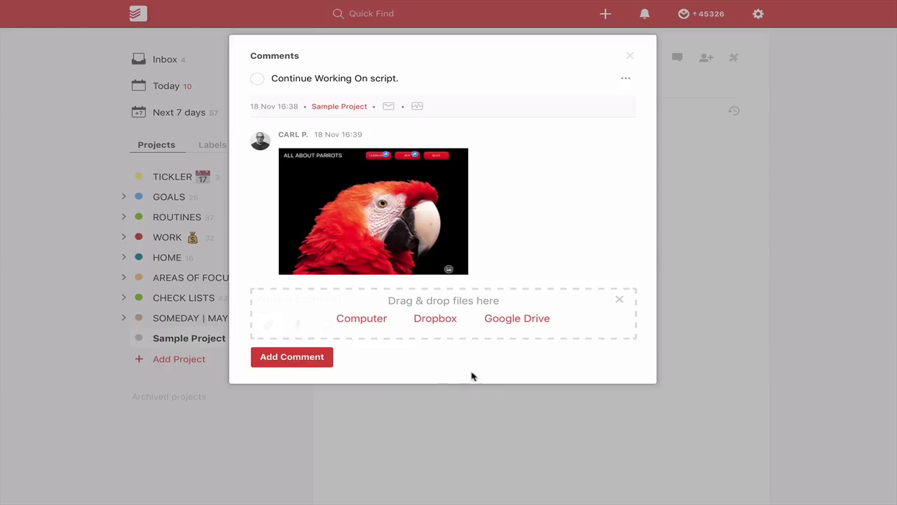
Choose Google Drive as the attachment source and sign in with the Google account e-mail and password
left_click(517, 319)
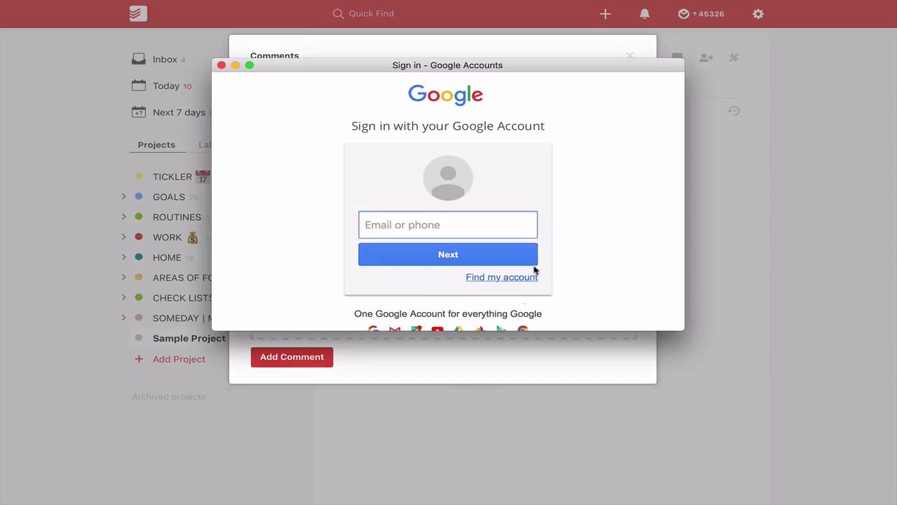
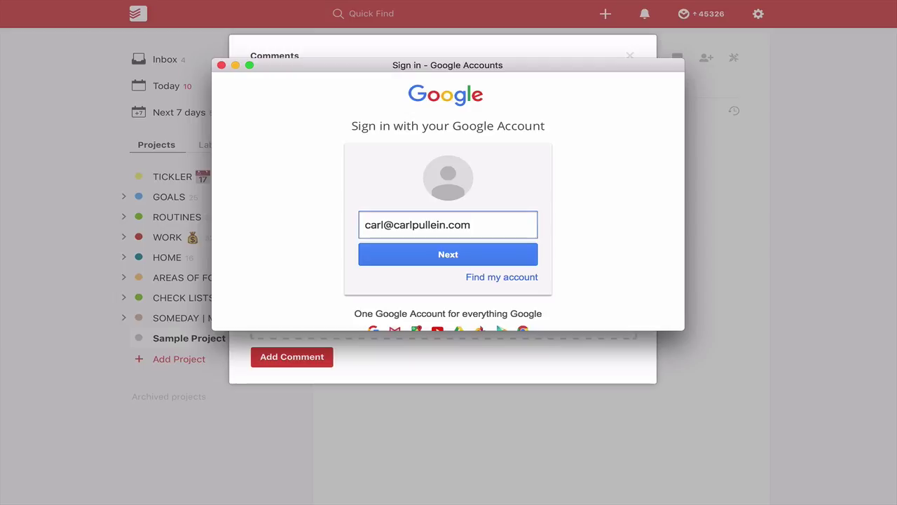
left_click(452, 254)
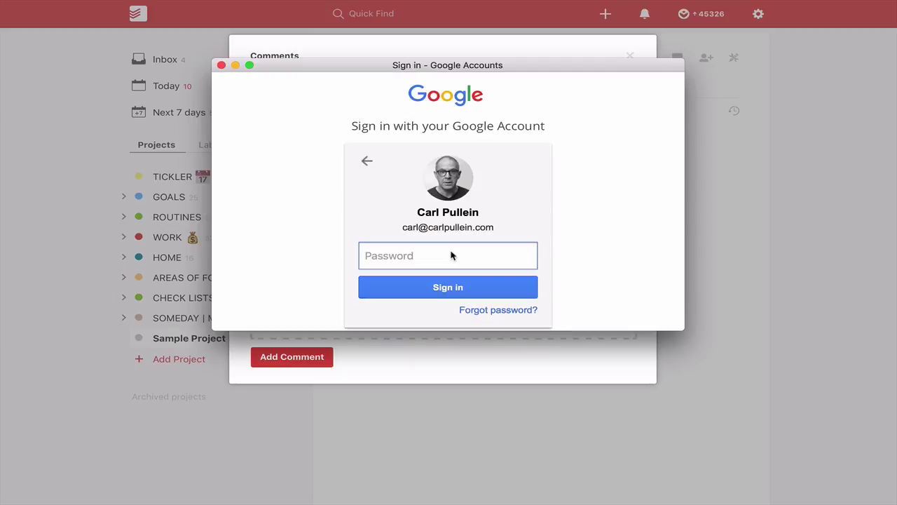
type("•••")
key("BackSpace")
key("BackSpace")
key("BackSpace")
type("••••••••••••••")
left_click(455, 290)
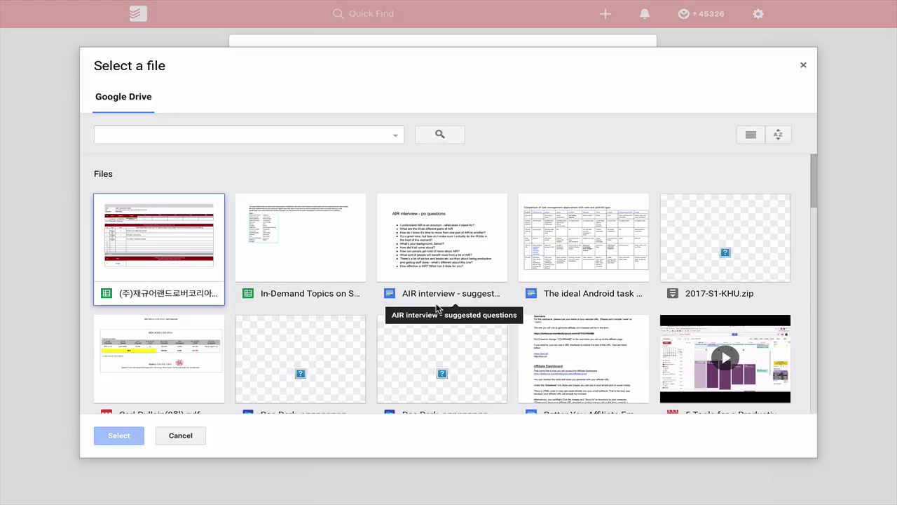
Attach 'Copy of BCM UPHONE Template' from Drive as a second comment, then close Comments
scroll(437, 308, "down", 4)
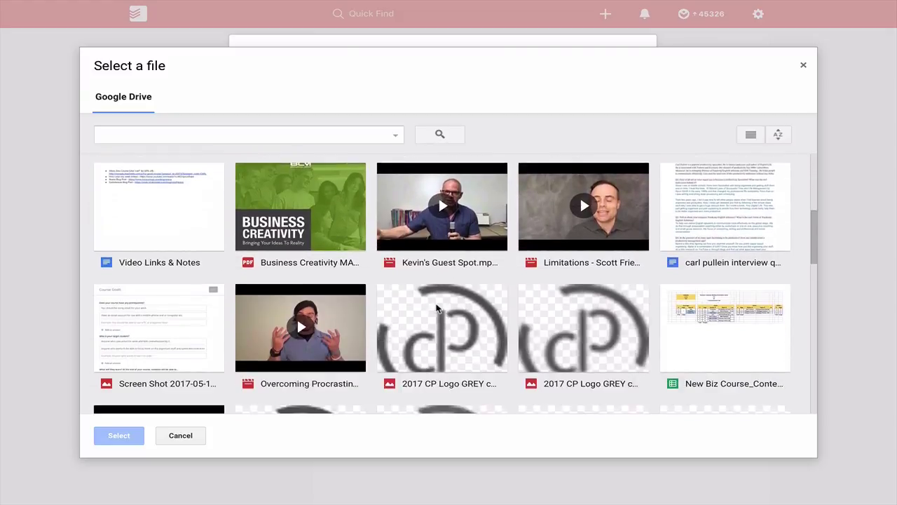
scroll(437, 309, "down", 6)
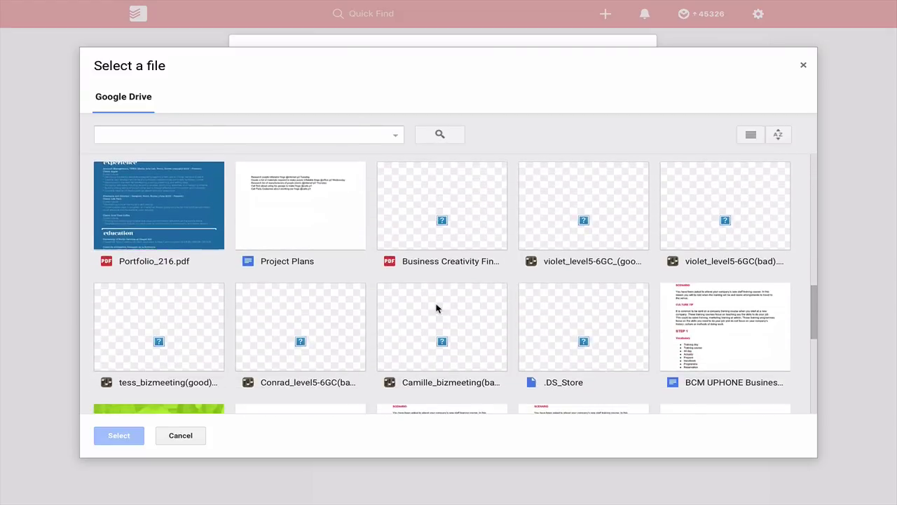
scroll(436, 308, "down", 4)
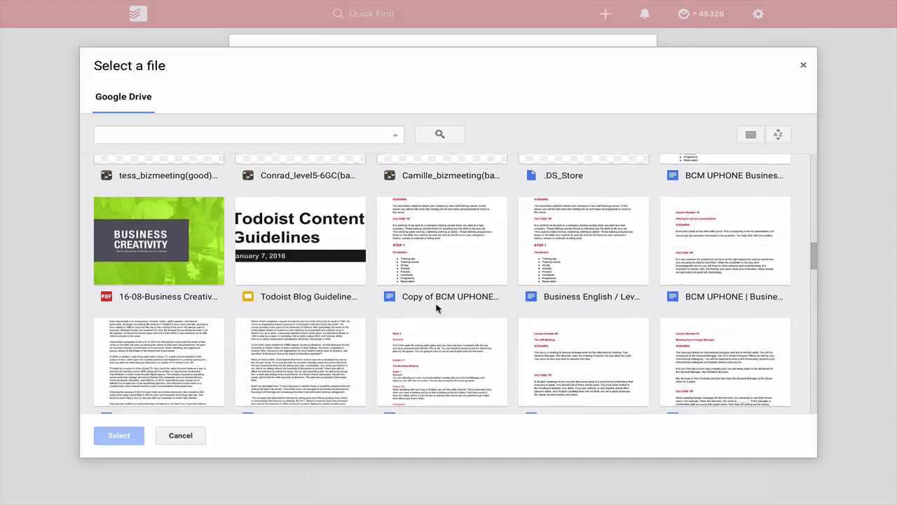
left_click(445, 241)
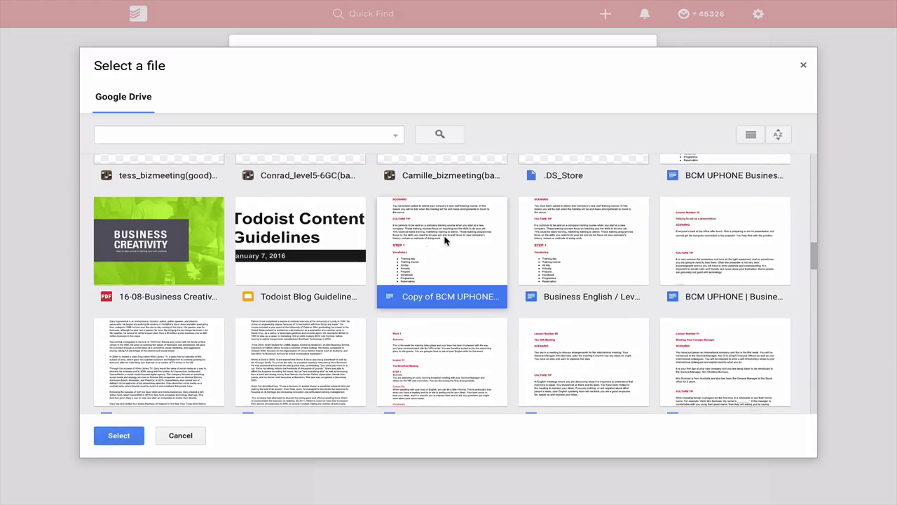
left_click(118, 435)
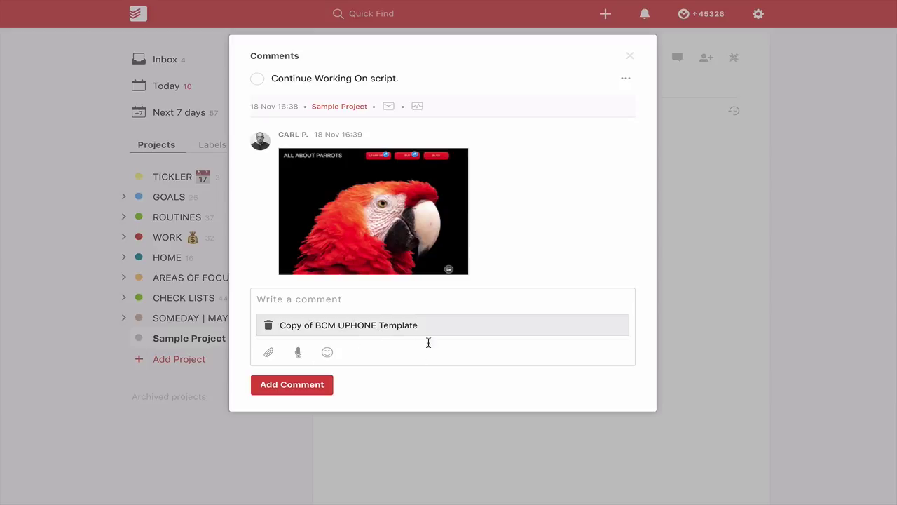
left_click(302, 385)
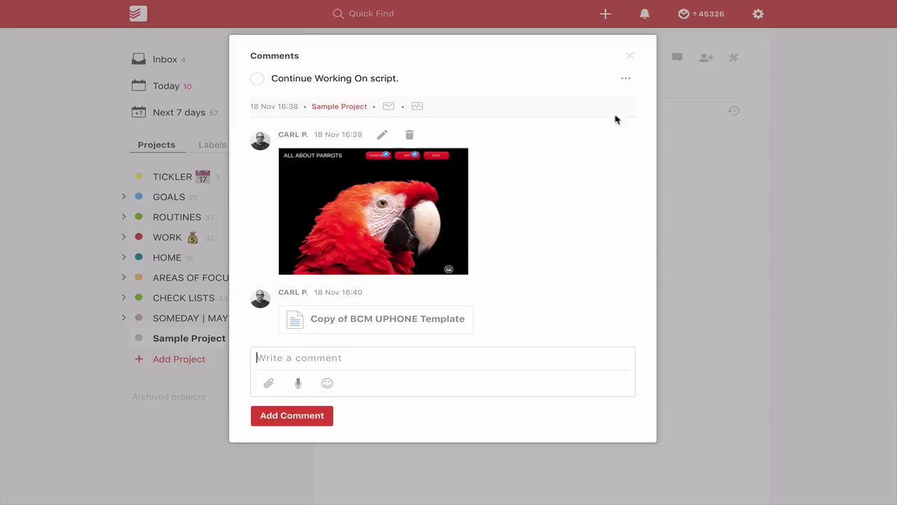
left_click(631, 57)
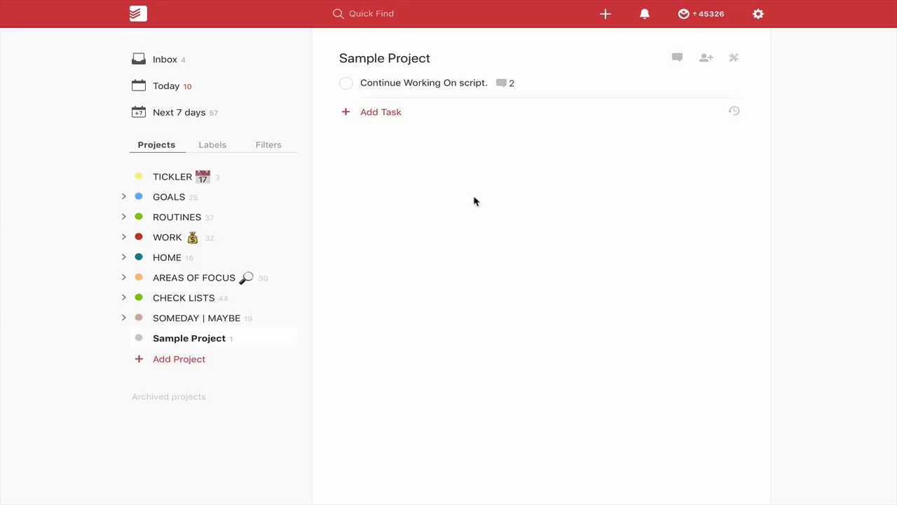
Reopen the task's comments and open the 'Copy of BCM UPHONE Template' attachment in Google Docs
left_click(501, 86)
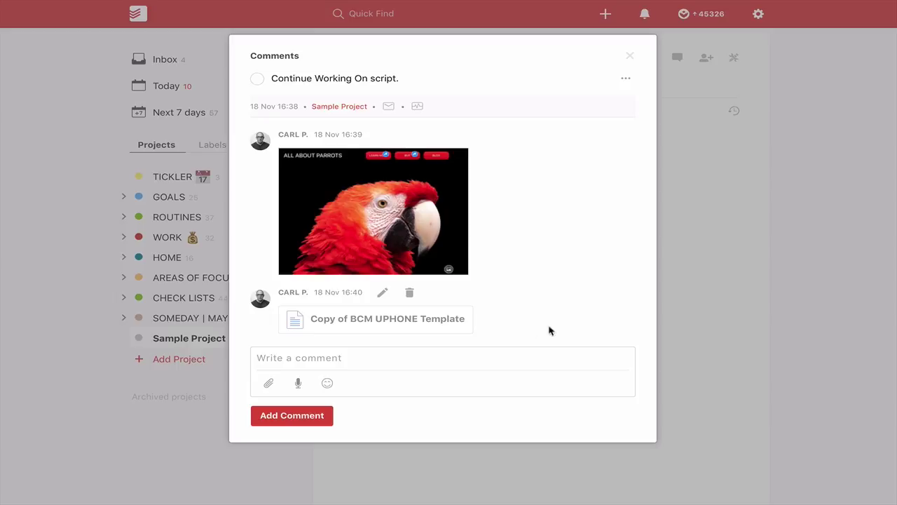
left_click(366, 322)
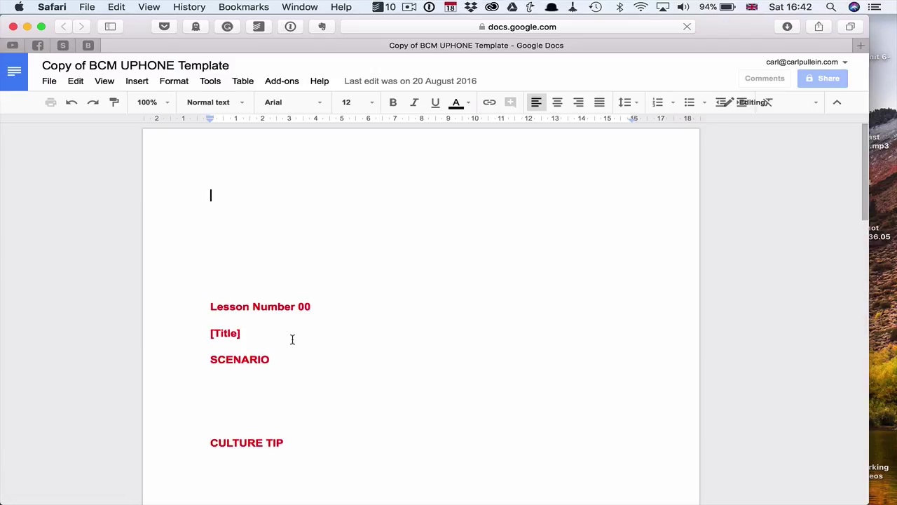
Scroll through the BCM UPHONE template lesson, then return to the Todoist task comments
scroll(292, 339, "down", 20)
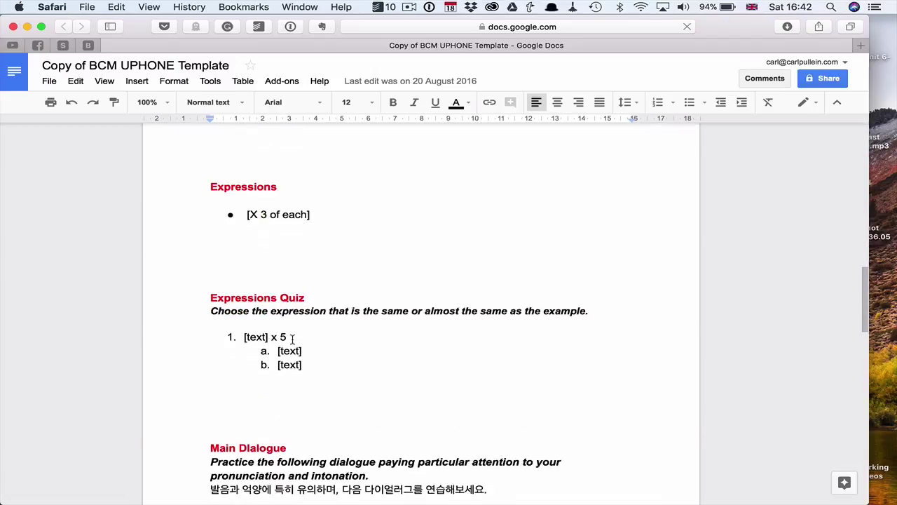
scroll(292, 340, "down", 20)
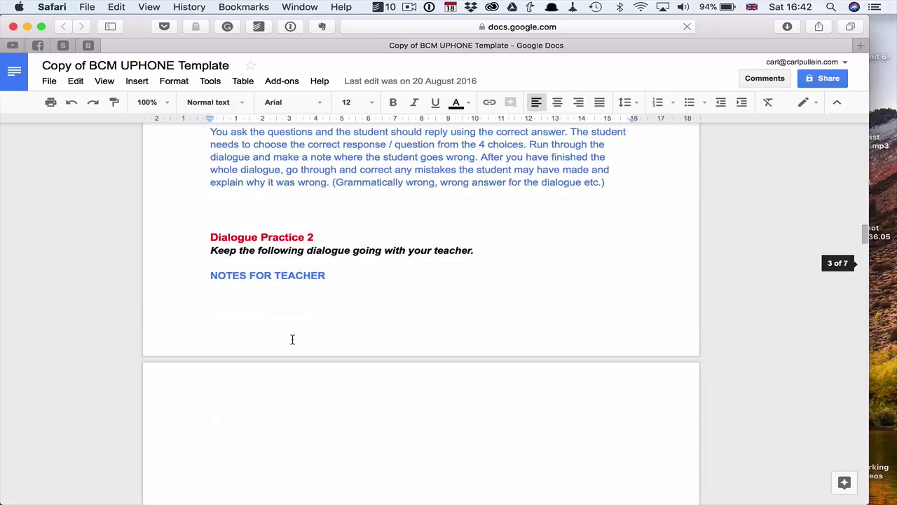
scroll(293, 340, "up", 20)
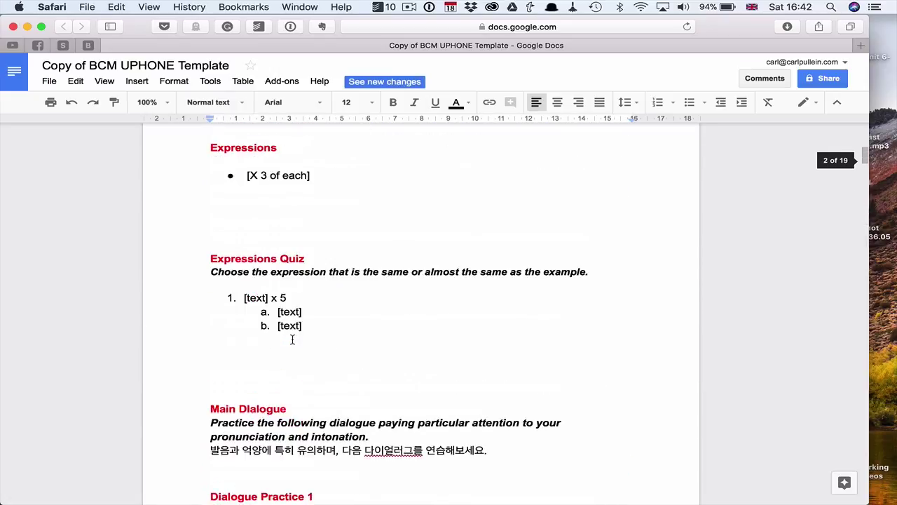
scroll(292, 340, "up", 6)
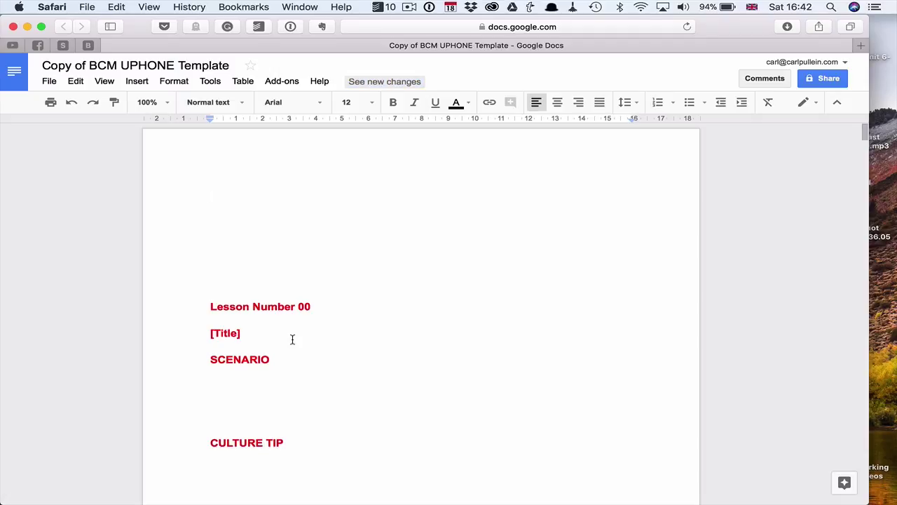
key("ctrl+Right")
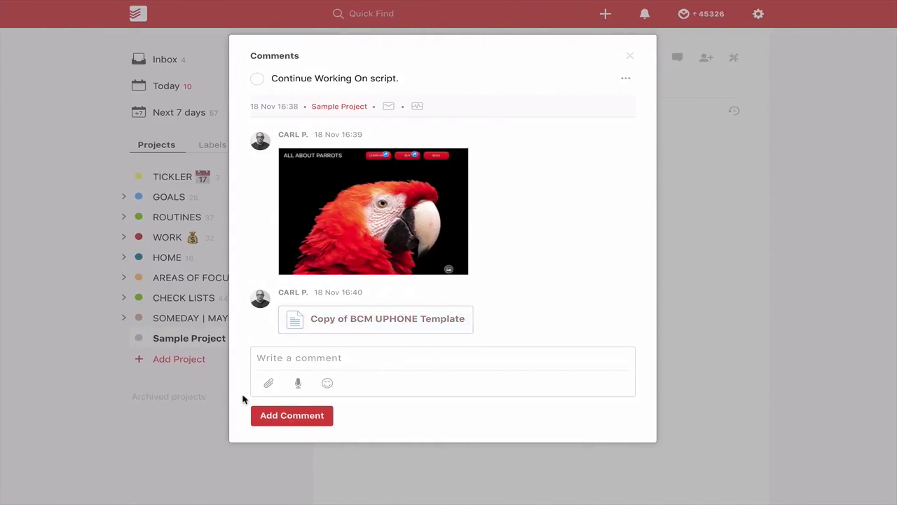
Post 'Business English / Level 3/4 / Lesson 1' from Google Drive as a third comment and open it
left_click(268, 386)
left_click(525, 379)
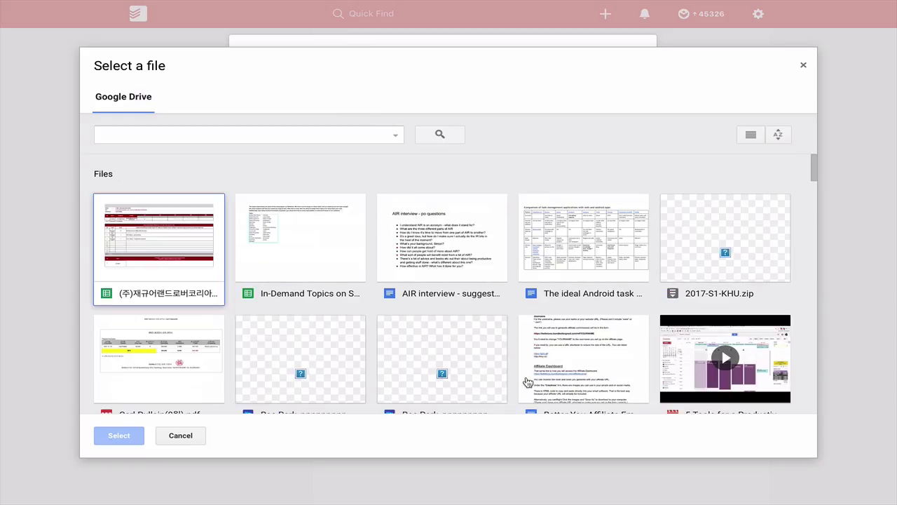
scroll(443, 295, "down", 10)
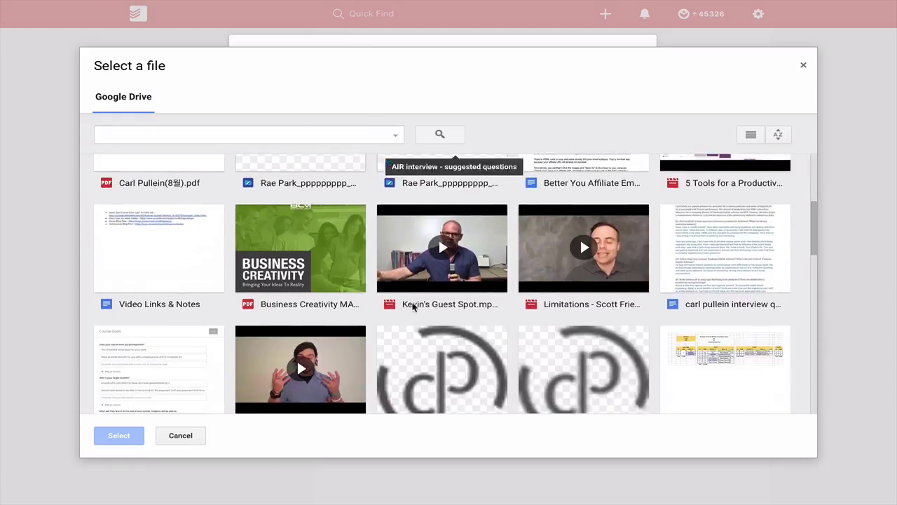
scroll(414, 307, "down", 10)
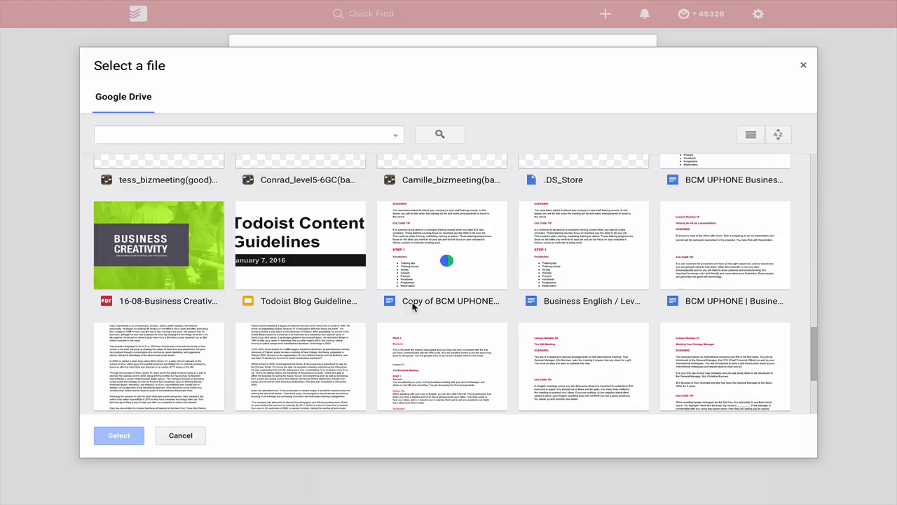
left_click(591, 257)
left_click(119, 436)
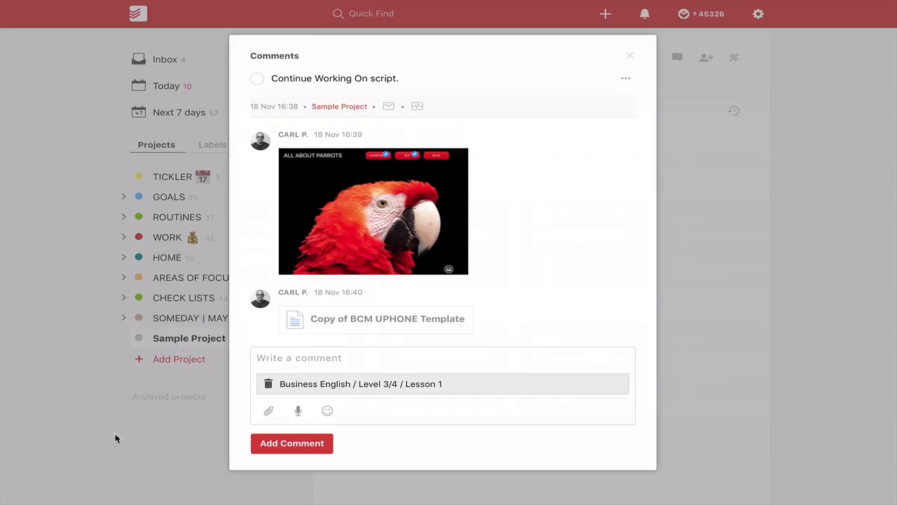
left_click(296, 447)
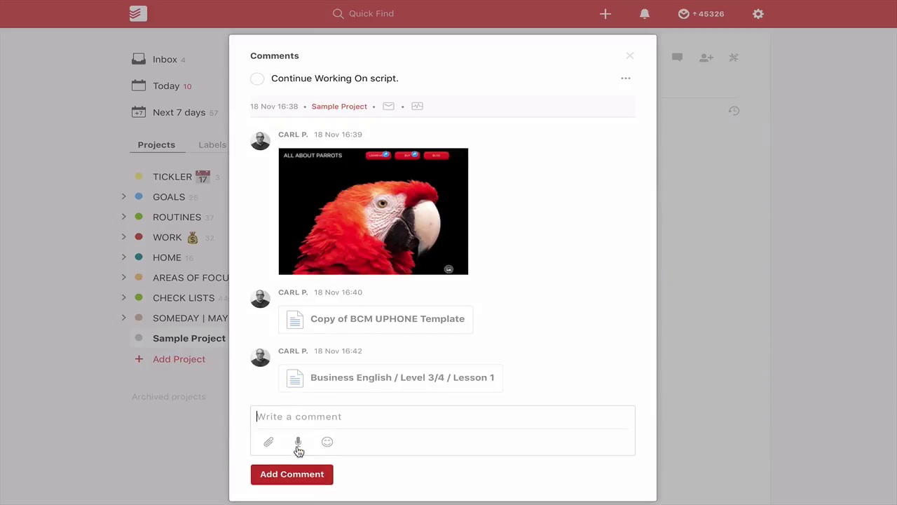
left_click(425, 380)
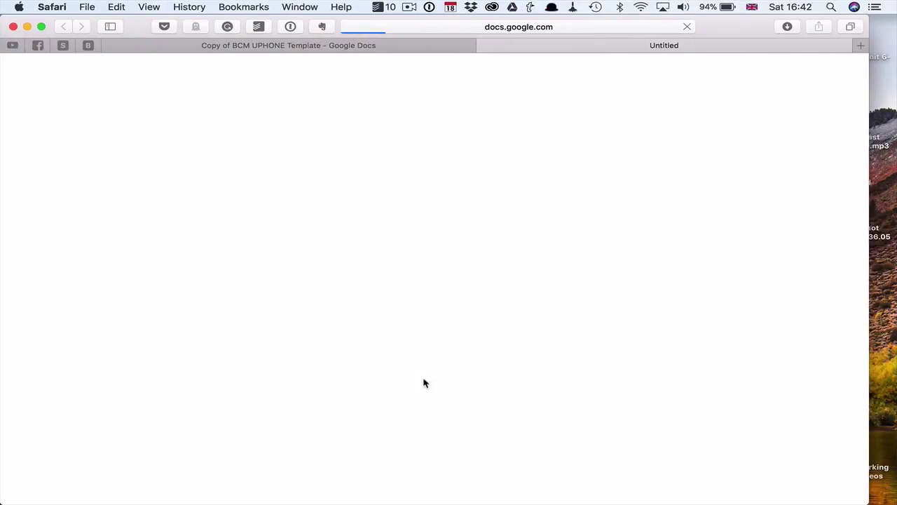